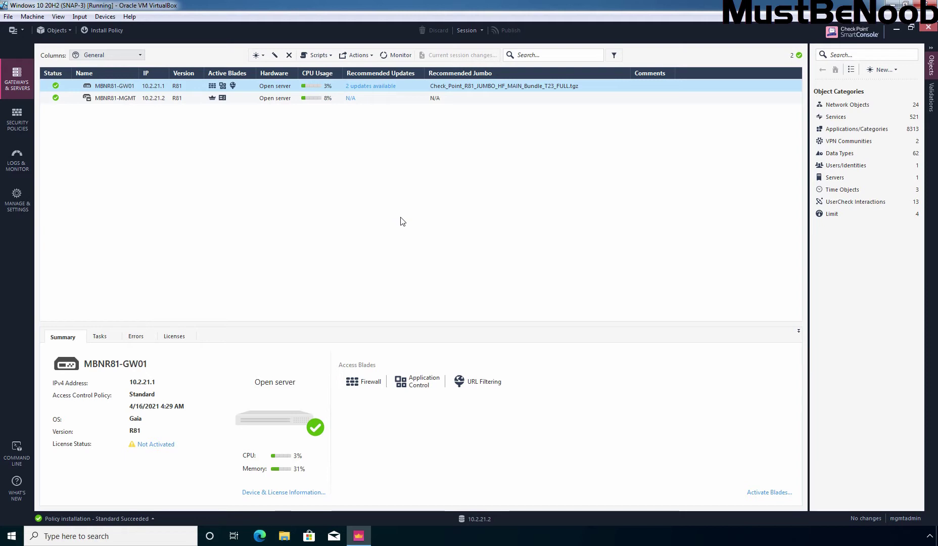
Step: Launch Install Hotfix/Jumbo for MBNR81-GW01 from its Actions menu, targeting gateway 10.2.21.1
right_click(130, 87)
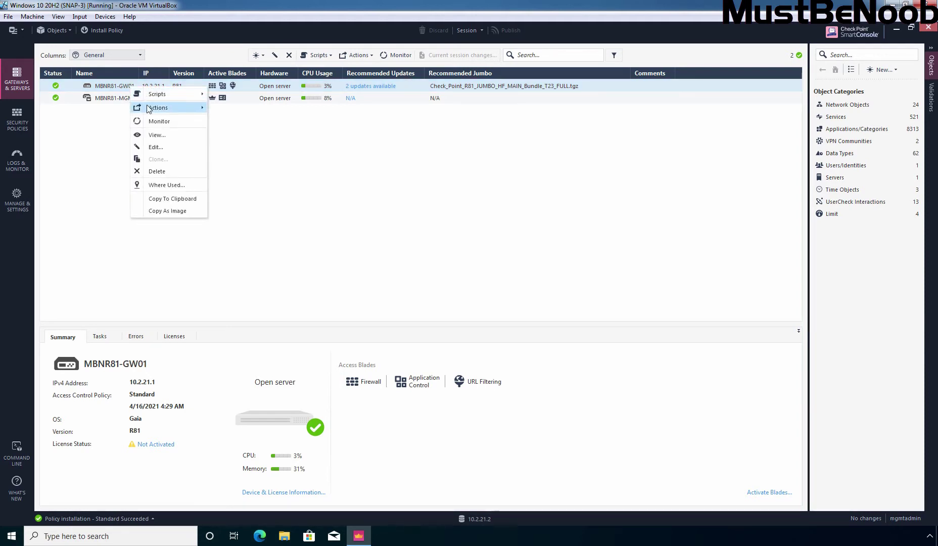
mouse_move(149, 109)
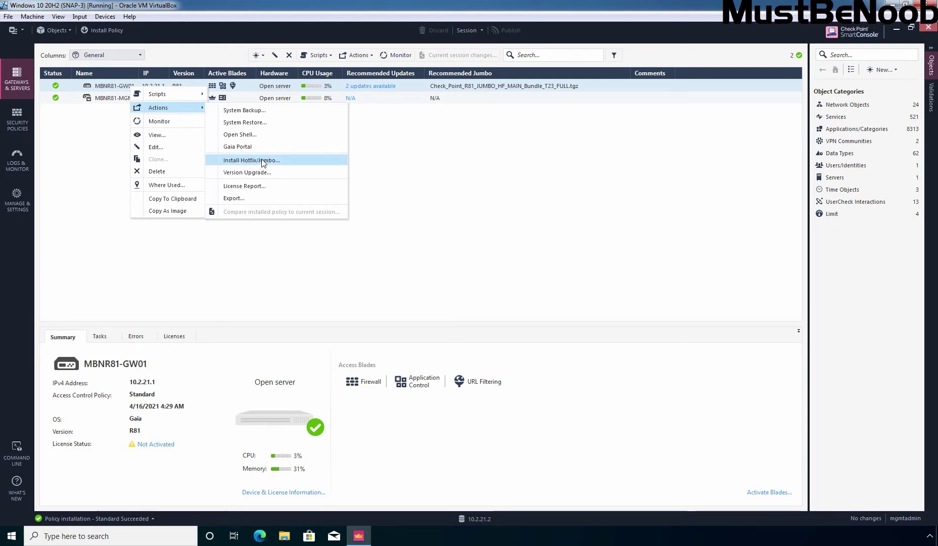
left_click(260, 161)
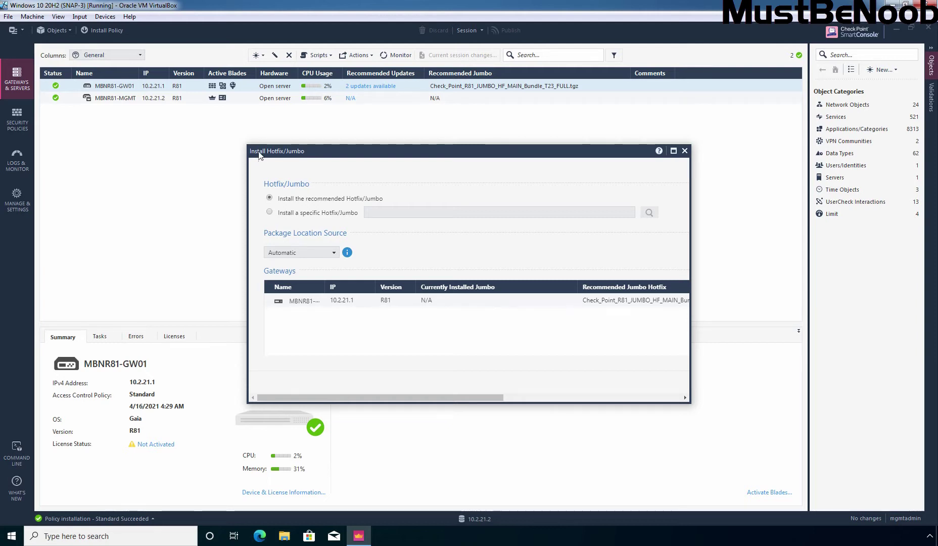
Step: Preview the specific T23 Jumbo bundle (586.2 MB), then revert to the recommended Jumbo option
left_click_drag(255, 151, 155, 117)
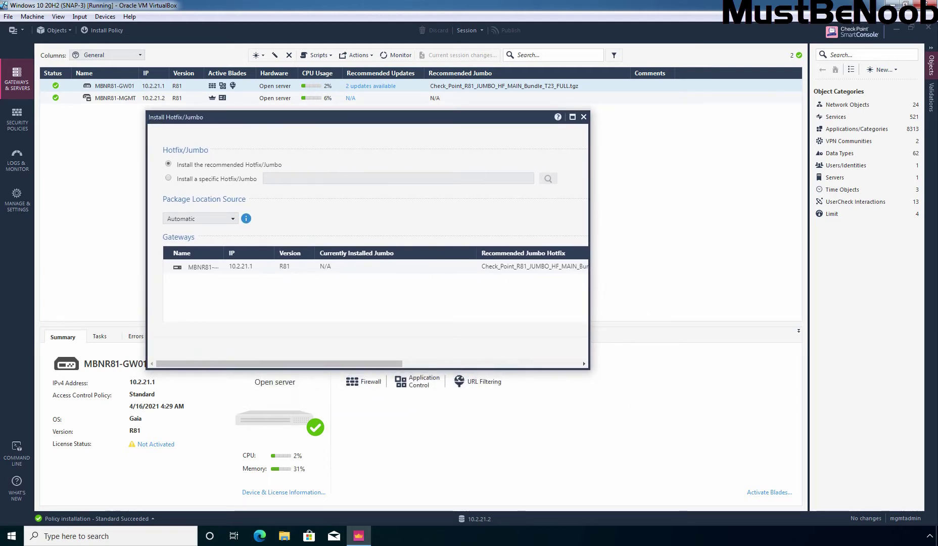
left_click(168, 180)
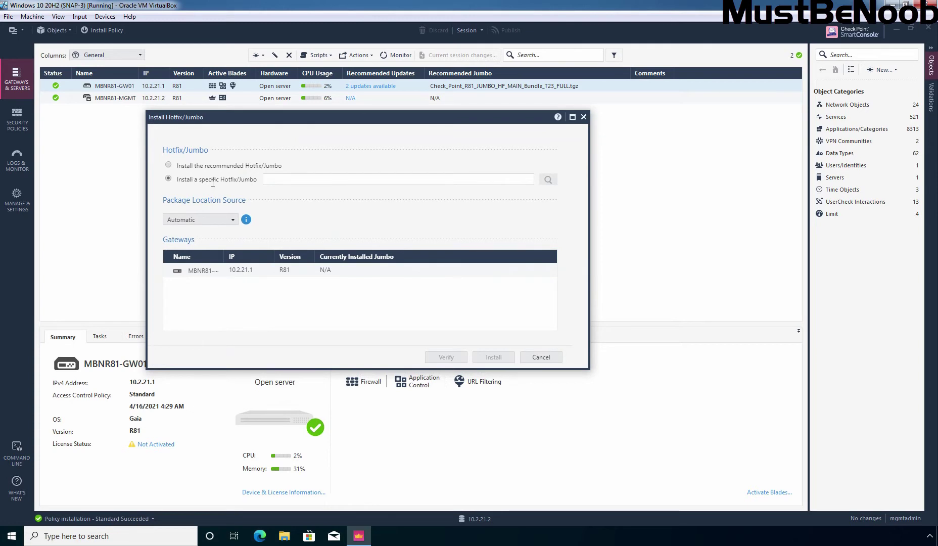
left_click(288, 179)
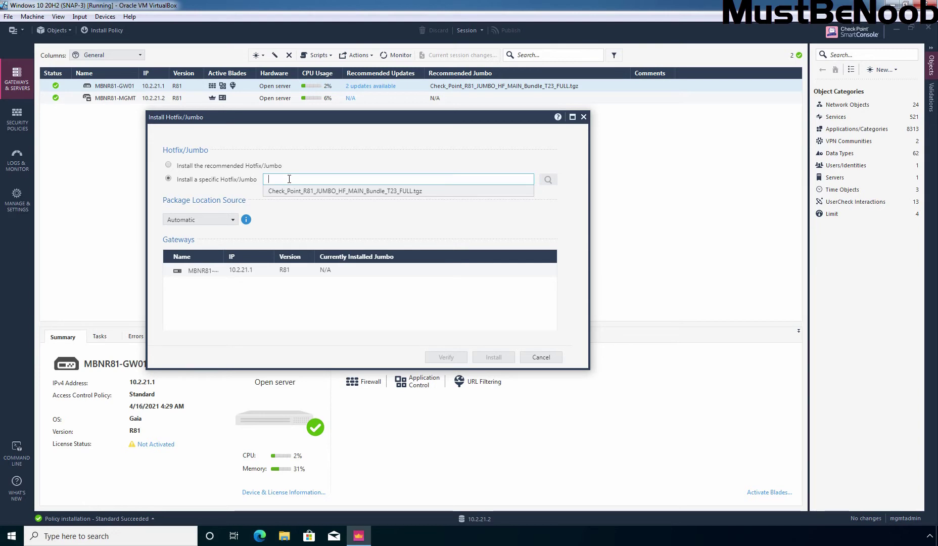
left_click(295, 191)
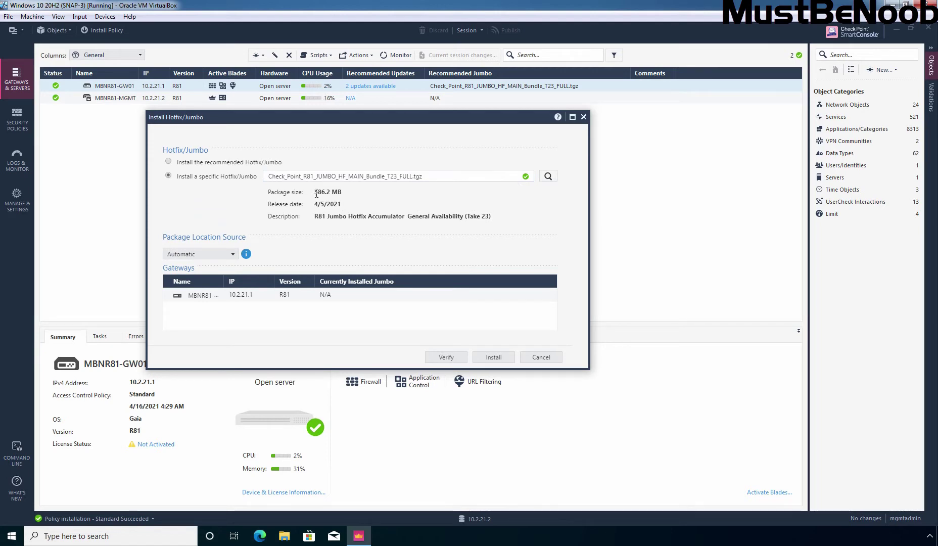
left_click_drag(315, 193, 347, 192)
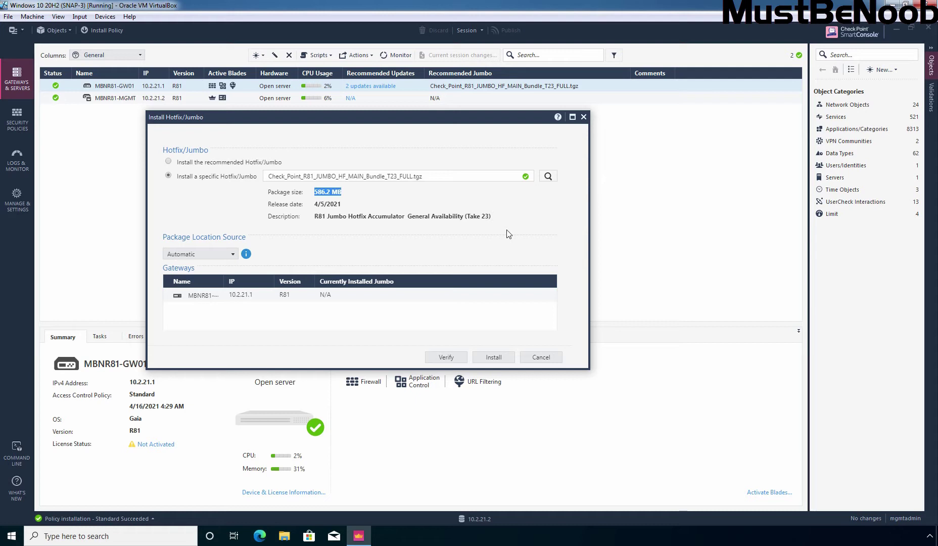
left_click(169, 163)
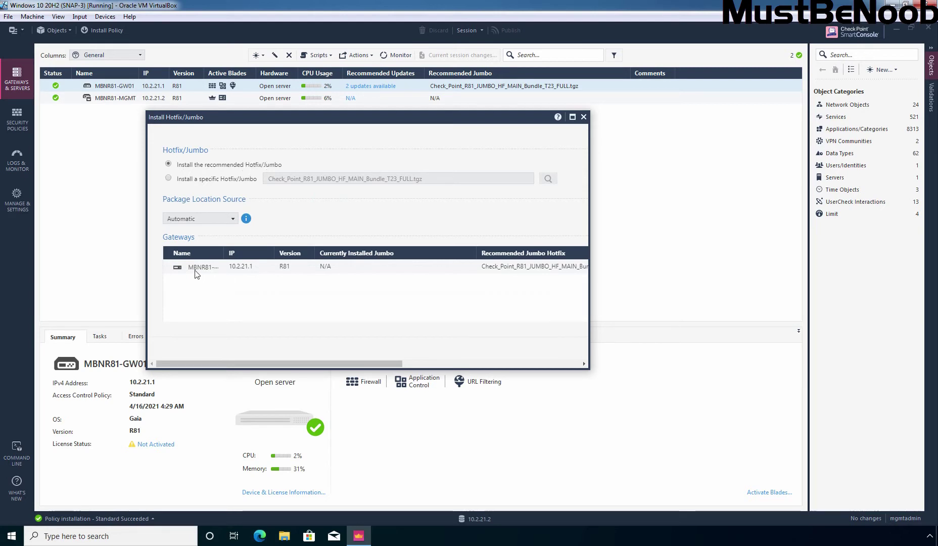
Step: Widen the Name column to show MBNR81-GW01 and verify the recommended T23 Jumbo package
left_click_drag(224, 255, 255, 253)
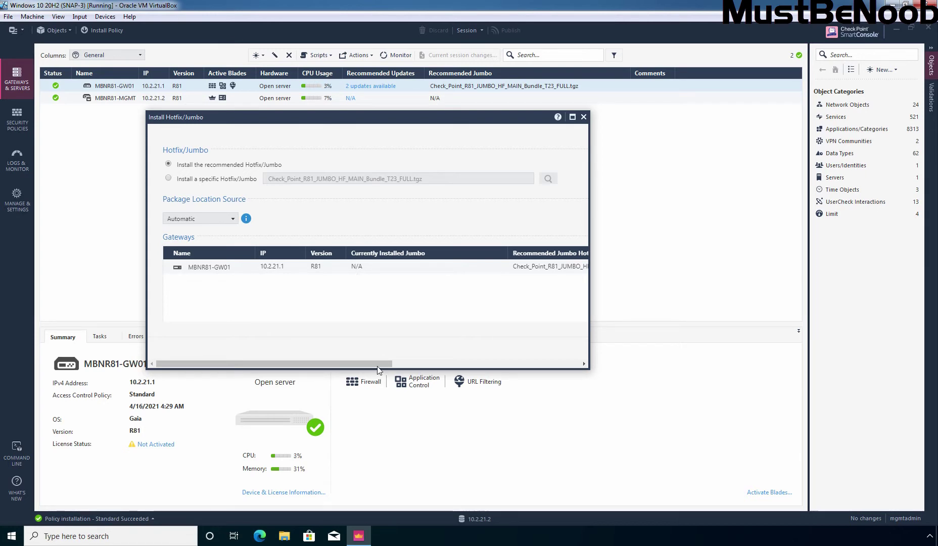
left_click_drag(377, 365, 519, 364)
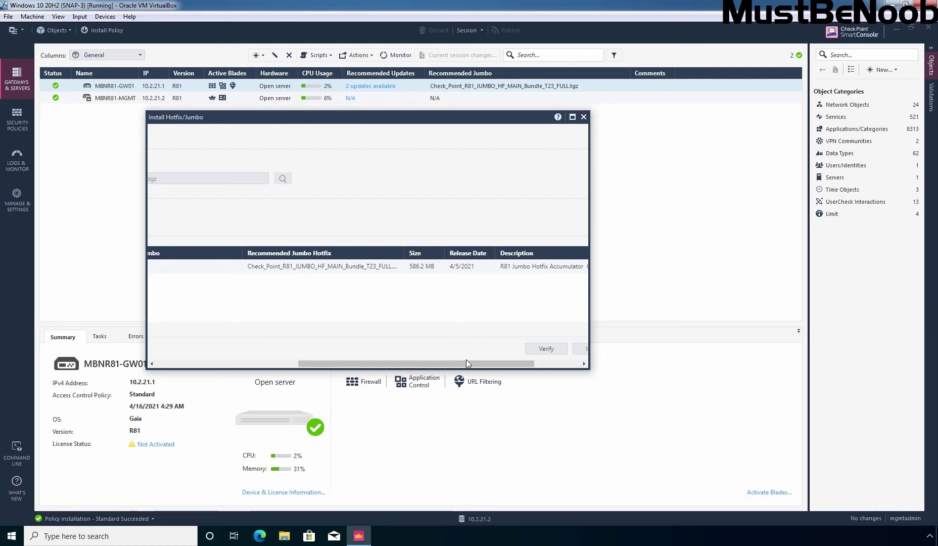
left_click_drag(469, 364, 529, 364)
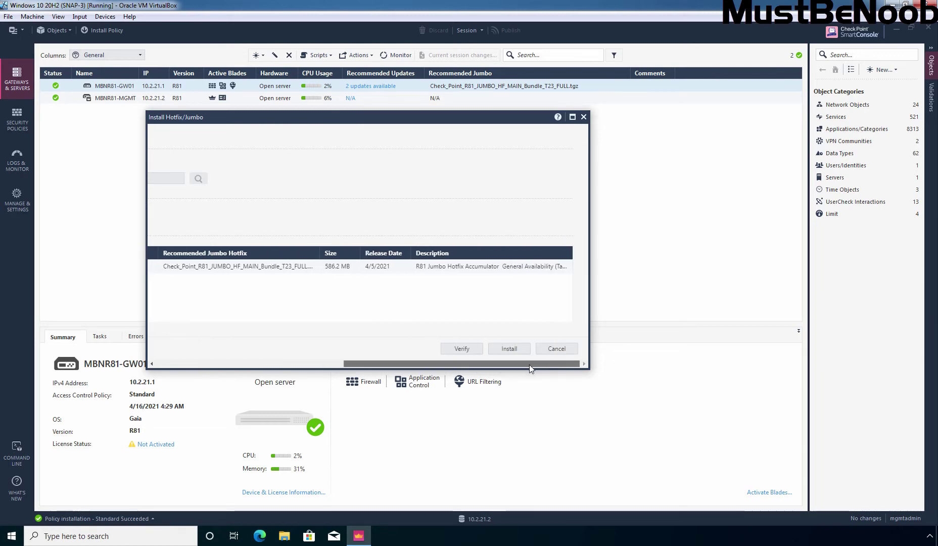
left_click(461, 349)
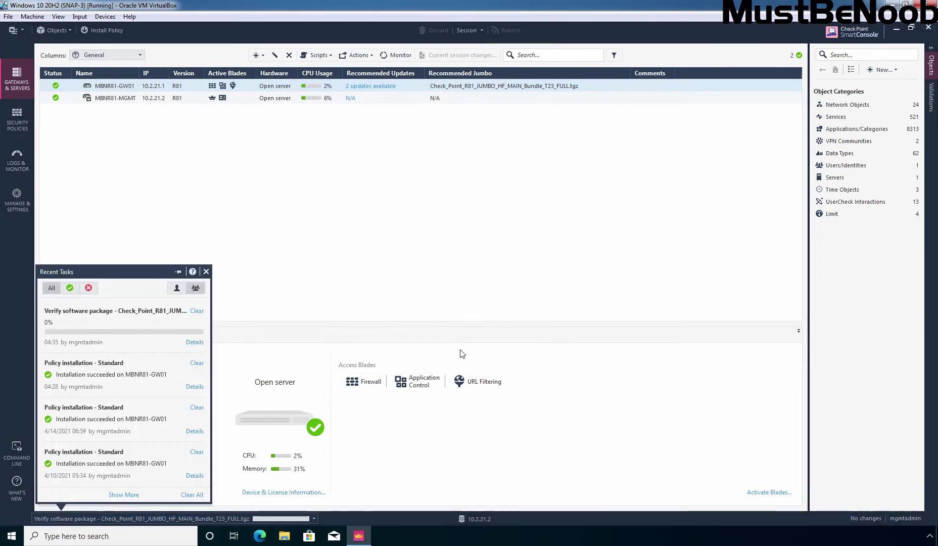
Step: Review the verification task details confirming the T23 package is valid and installable, then close them
left_click(195, 343)
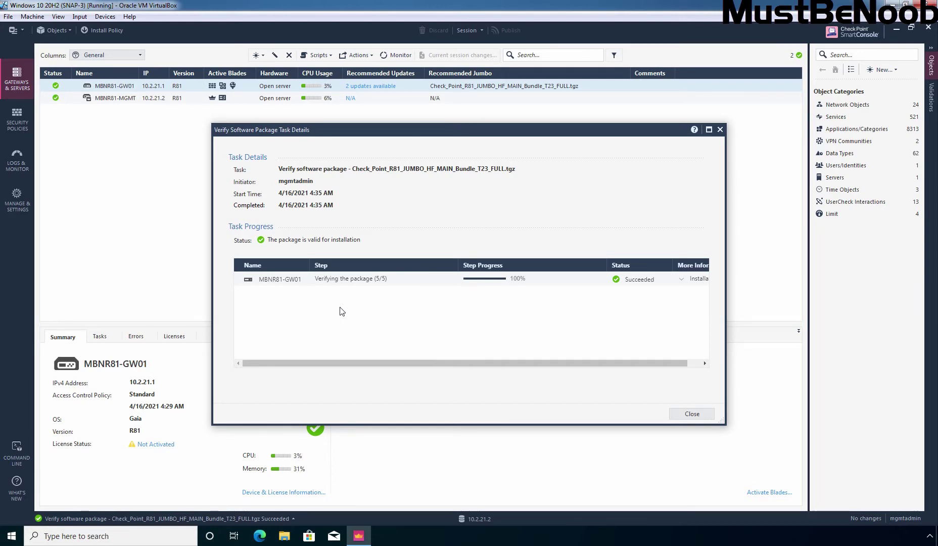
left_click_drag(601, 361, 655, 361)
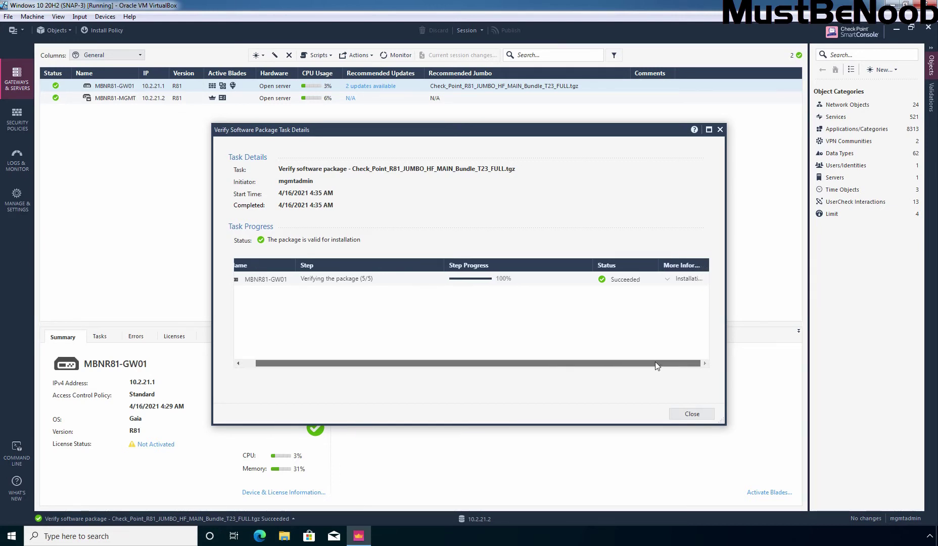
left_click(666, 281)
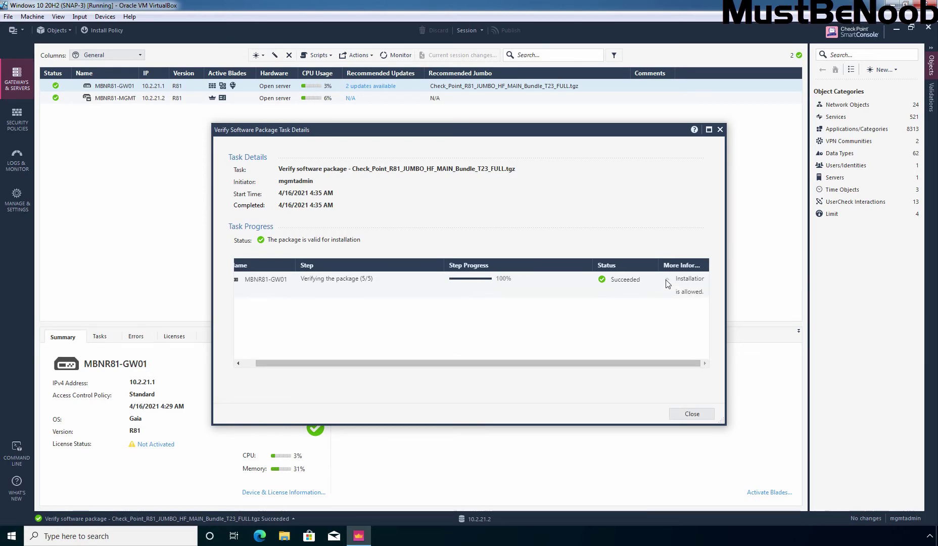
left_click(691, 414)
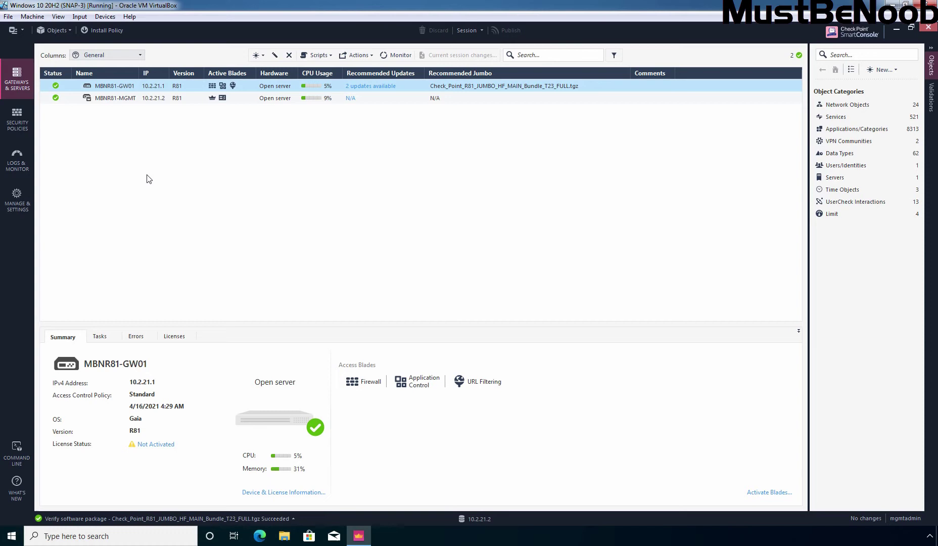
Step: Reopen Install Hotfix/Jumbo for MBNR81-GW01 and install the recommended T23 Jumbo
right_click(133, 86)
mouse_move(176, 109)
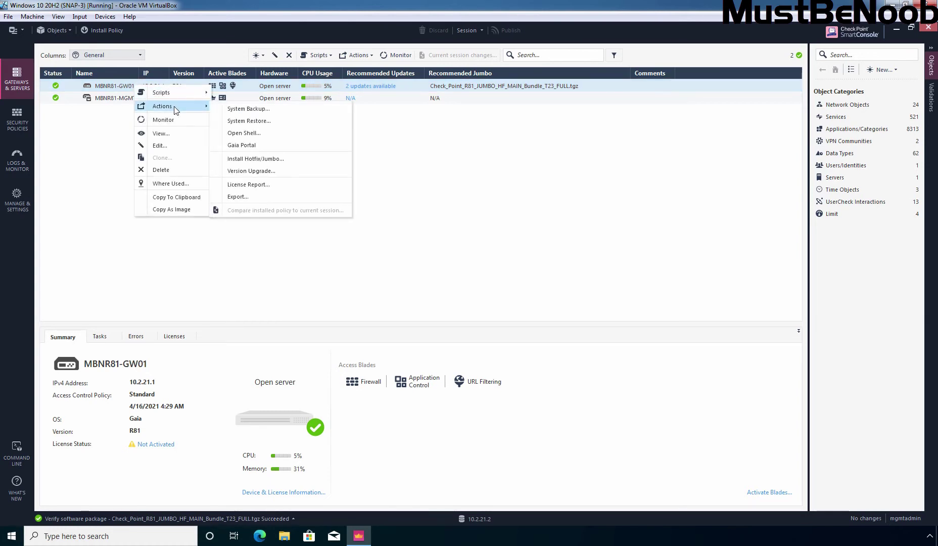
left_click(260, 159)
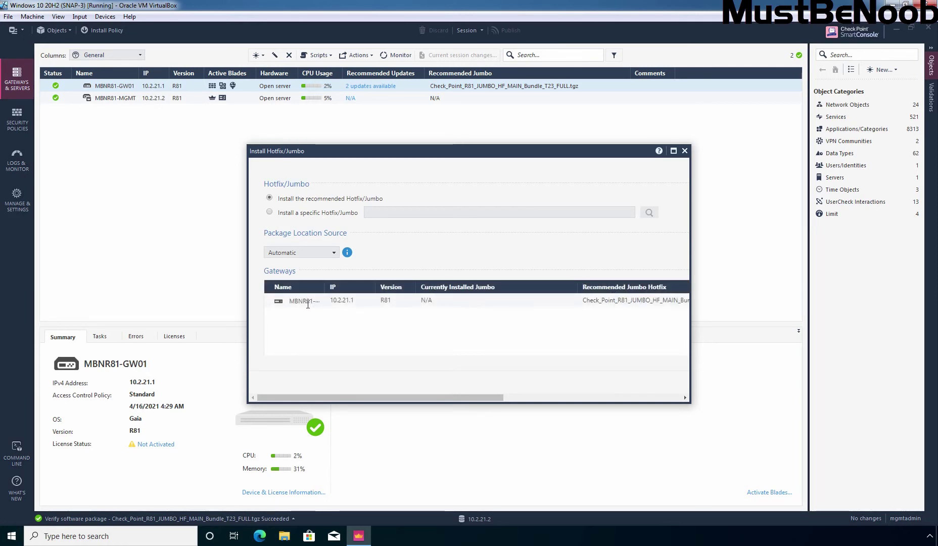
left_click_drag(321, 397, 567, 389)
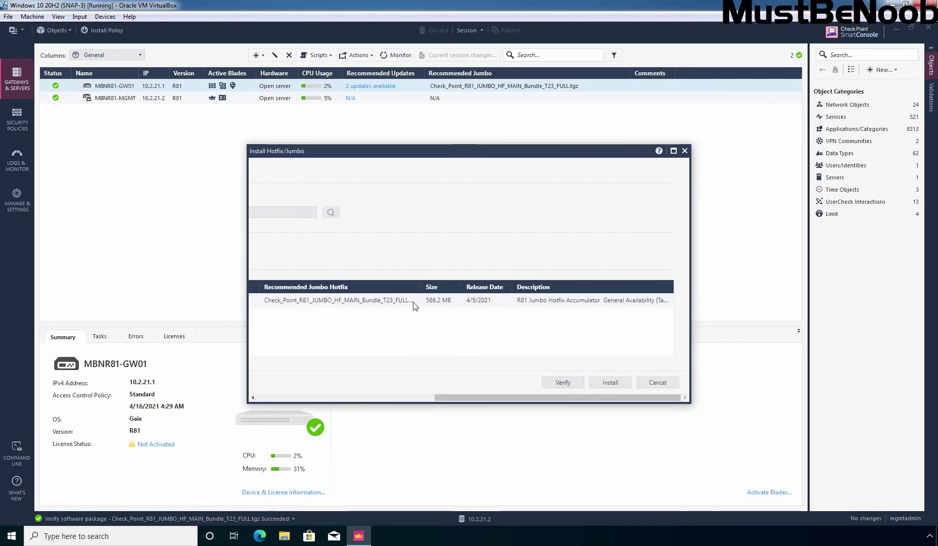
left_click(611, 384)
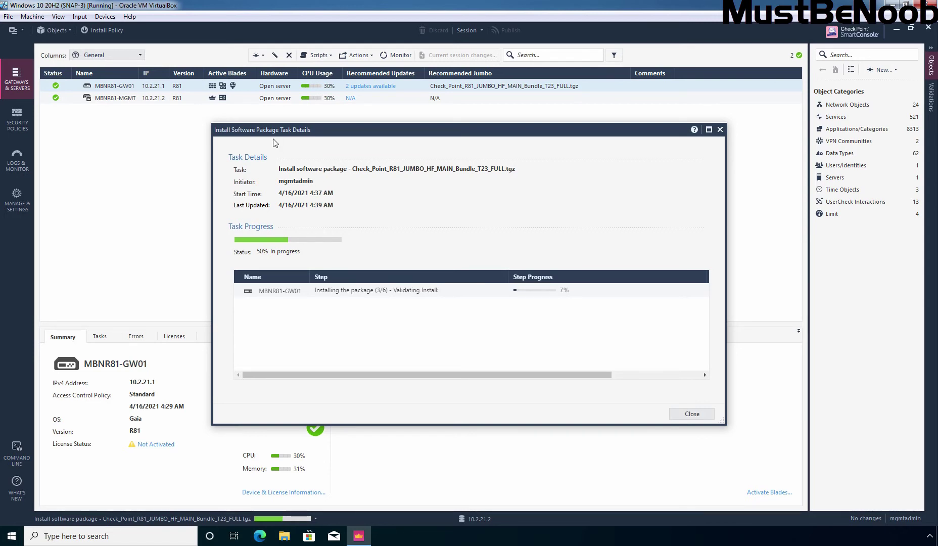
Step: Open a Command Prompt and place it at the upper right beside the task progress
left_click_drag(269, 135, 105, 125)
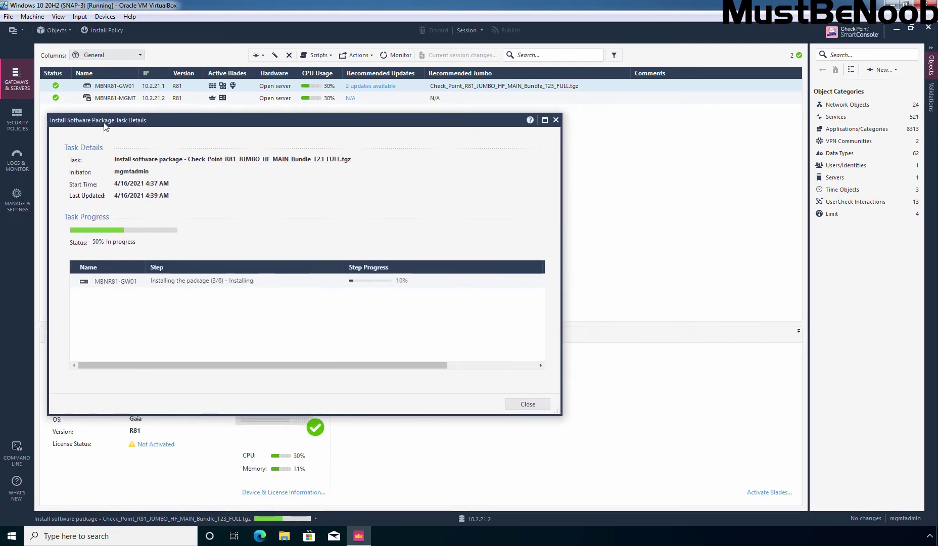
key("super+r")
type("cmd")
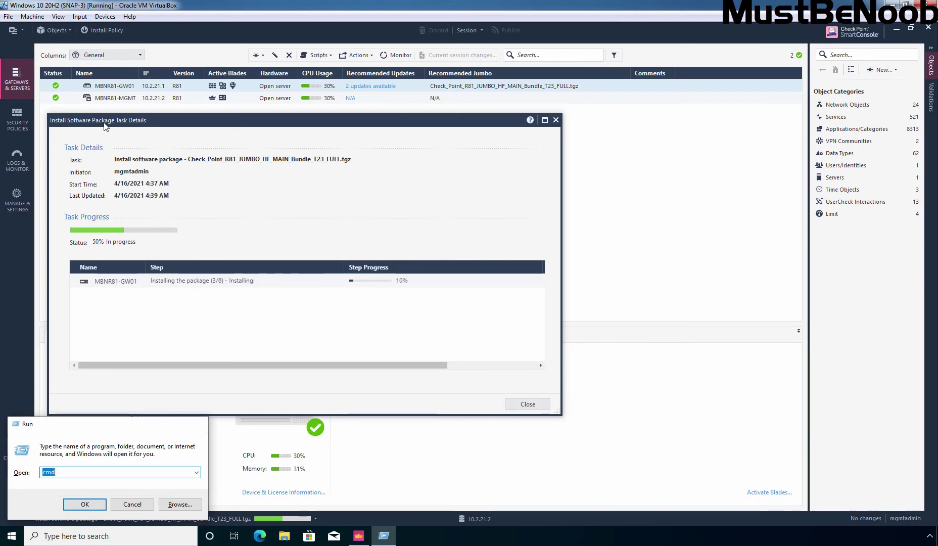
key("Return")
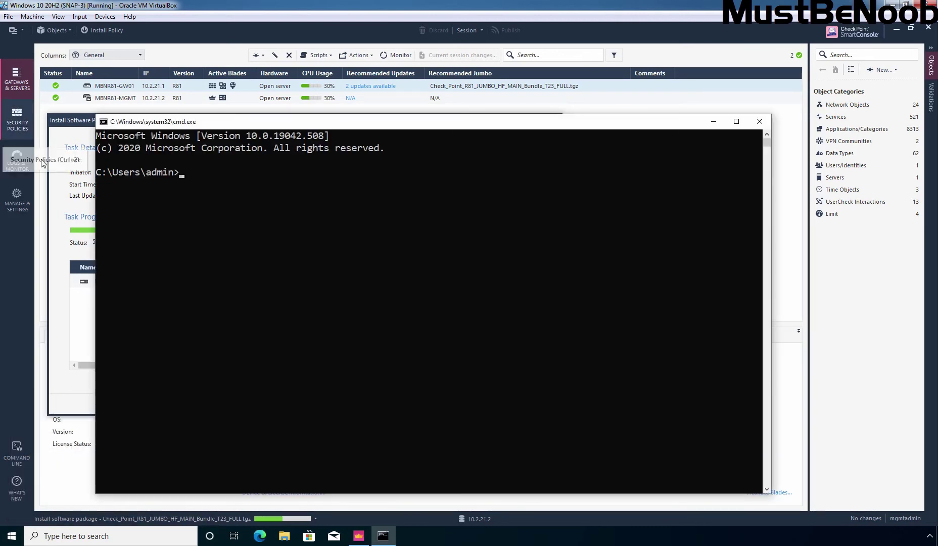
left_click_drag(95, 285, 508, 302)
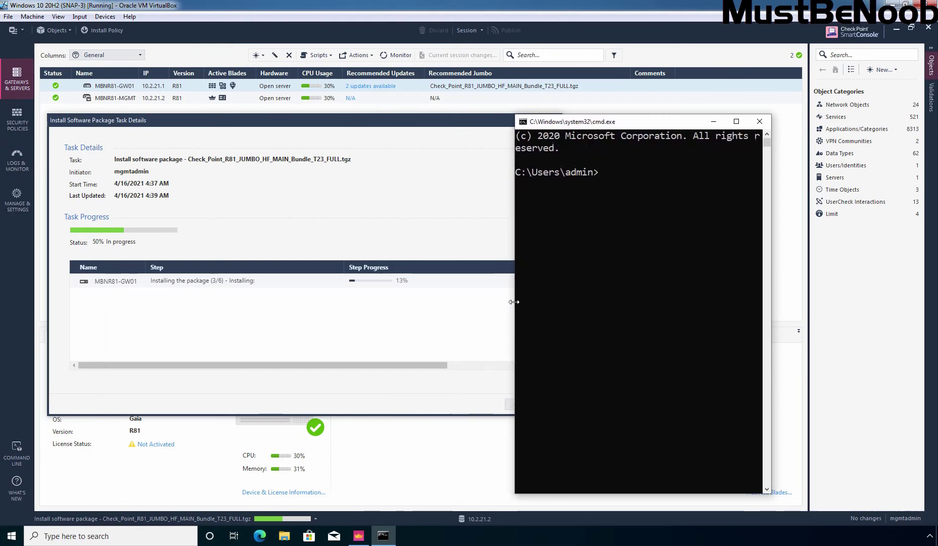
left_click_drag(628, 124, 759, 52)
Step: Switch to C:\, clear the screen, and run ping 10.2.21.1 -t
type("cd\\")
key("Return")
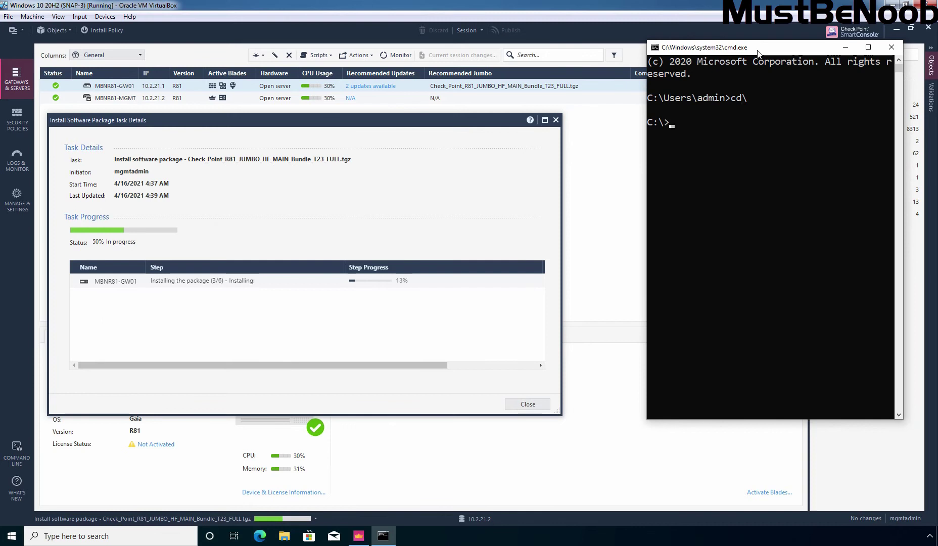
type("cls")
key("Return")
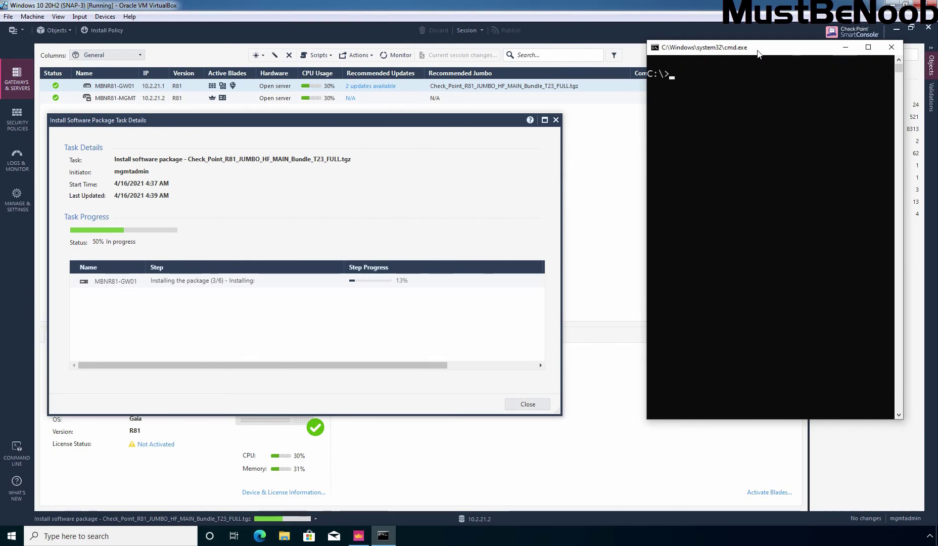
type("ping 1")
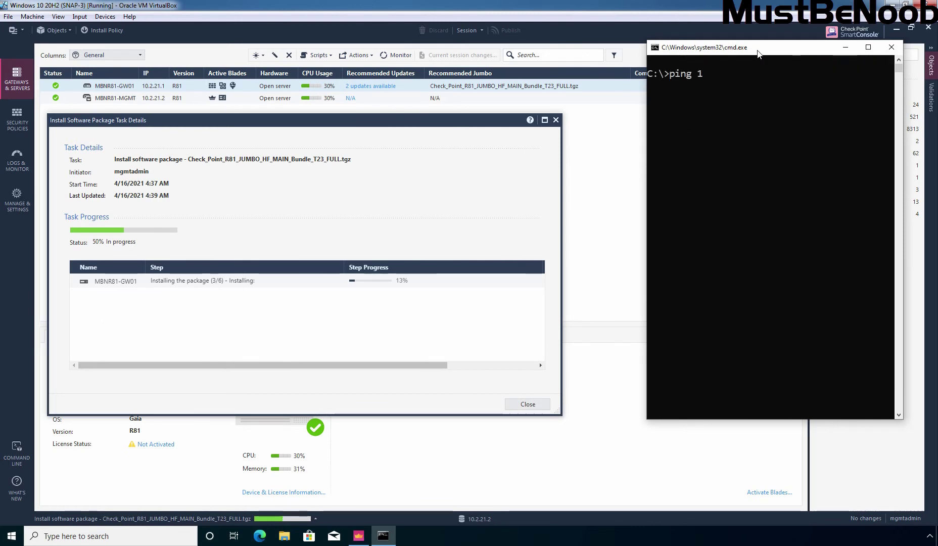
type("0.2.21")
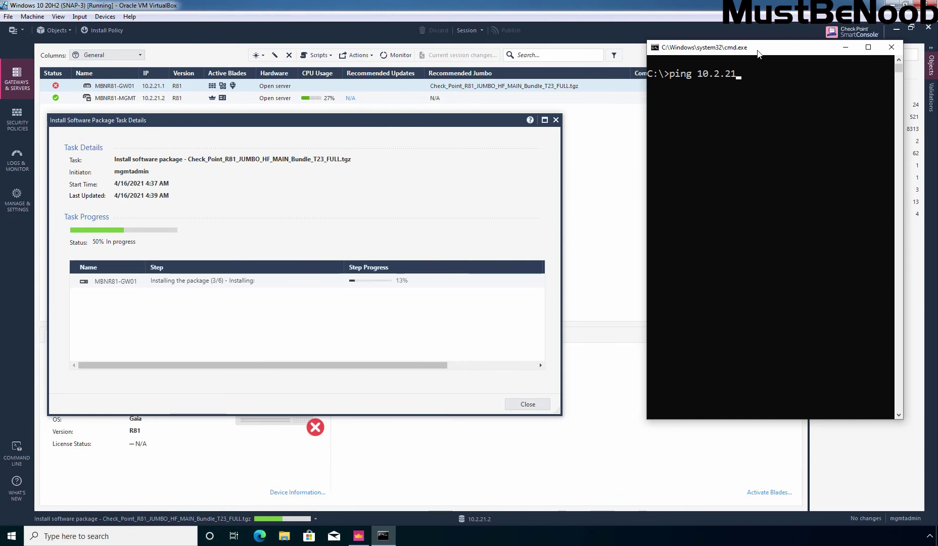
type(".1 -t")
key("Return")
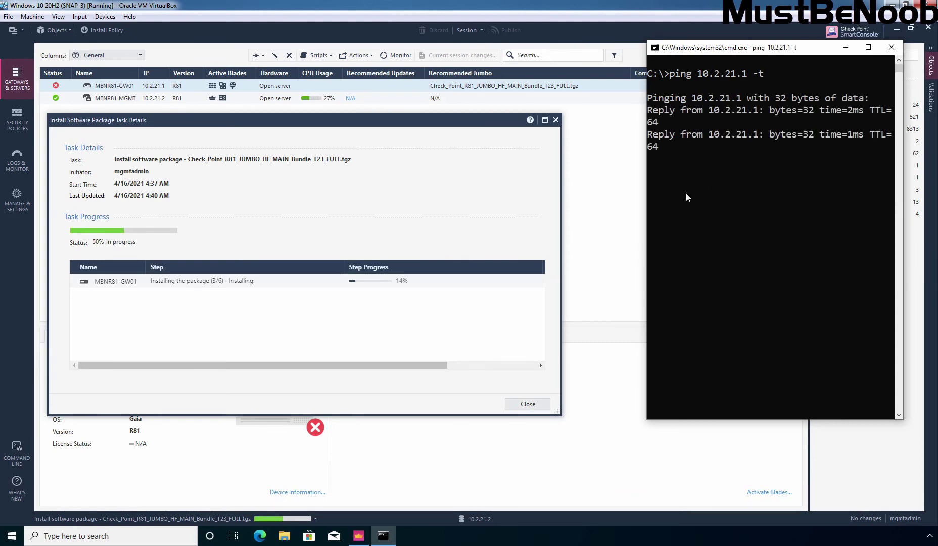
Step: Widen the console and watch until the T23 Jumbo install reports Succeeded (6/6)
left_click_drag(648, 202, 594, 202)
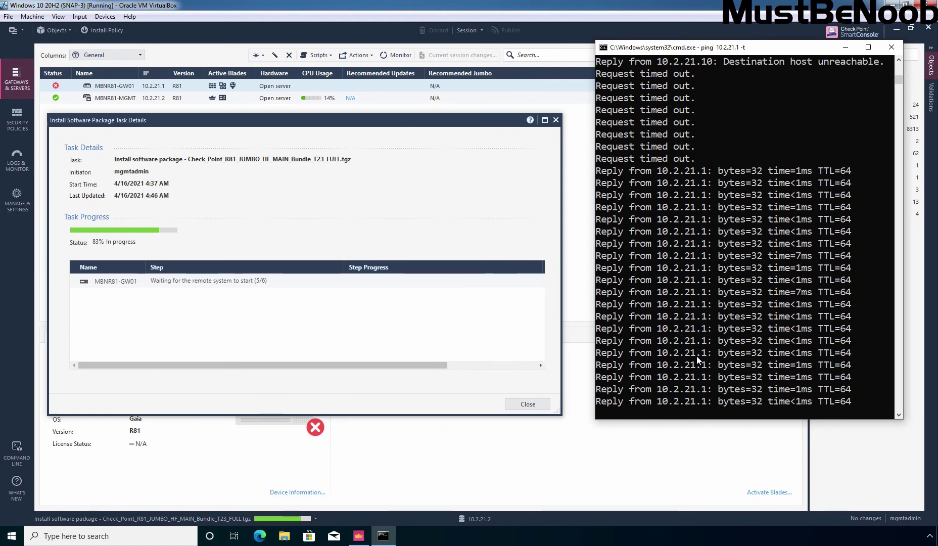
mouse_move(56, 90)
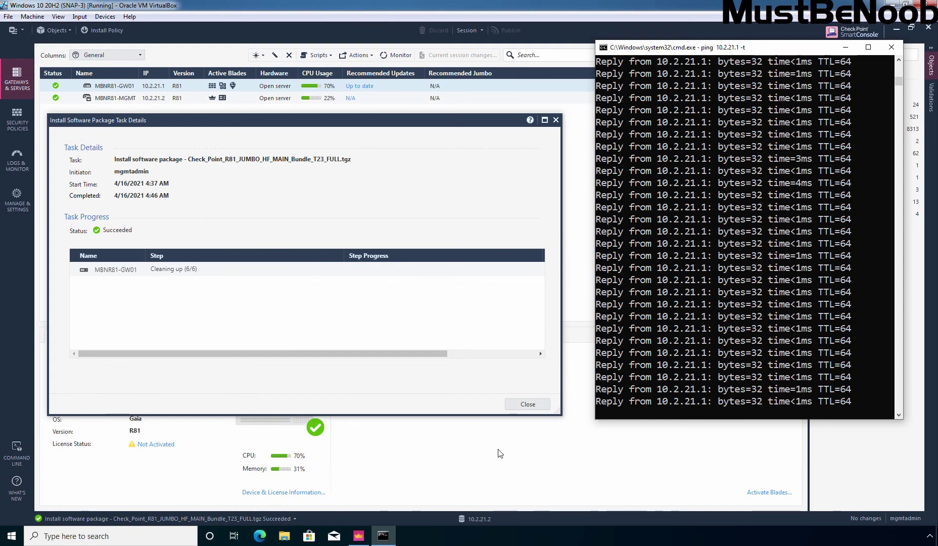
Step: Close the Install Software Package Task Details dialog
left_click(526, 404)
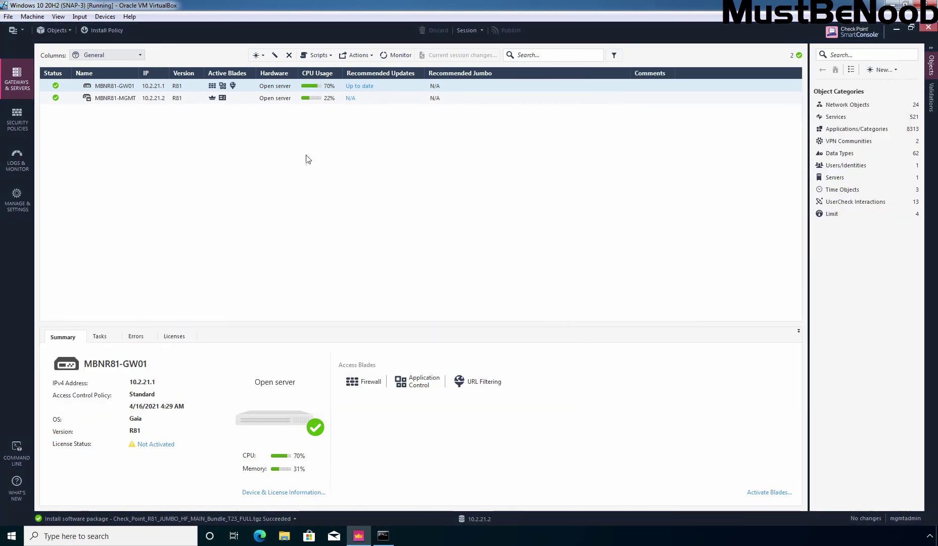